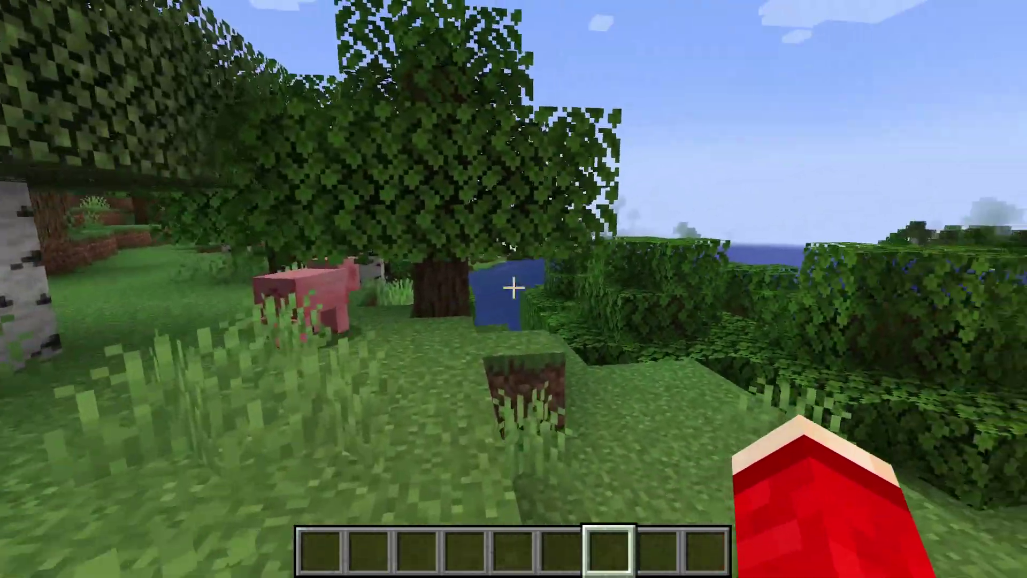
Save and quit the current world to the title screen, and quit Minecraft.
key(Escape)
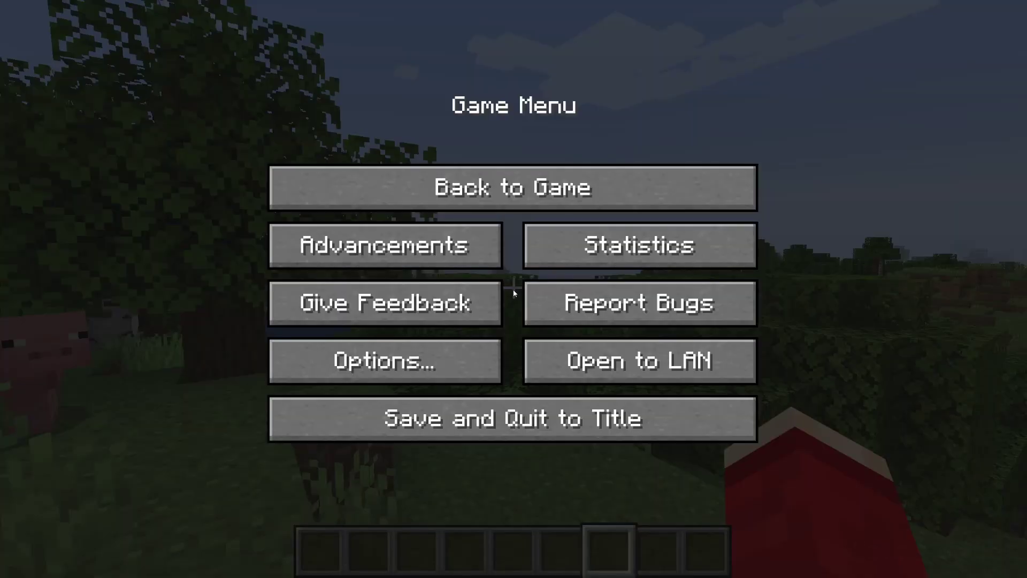
click(501, 423)
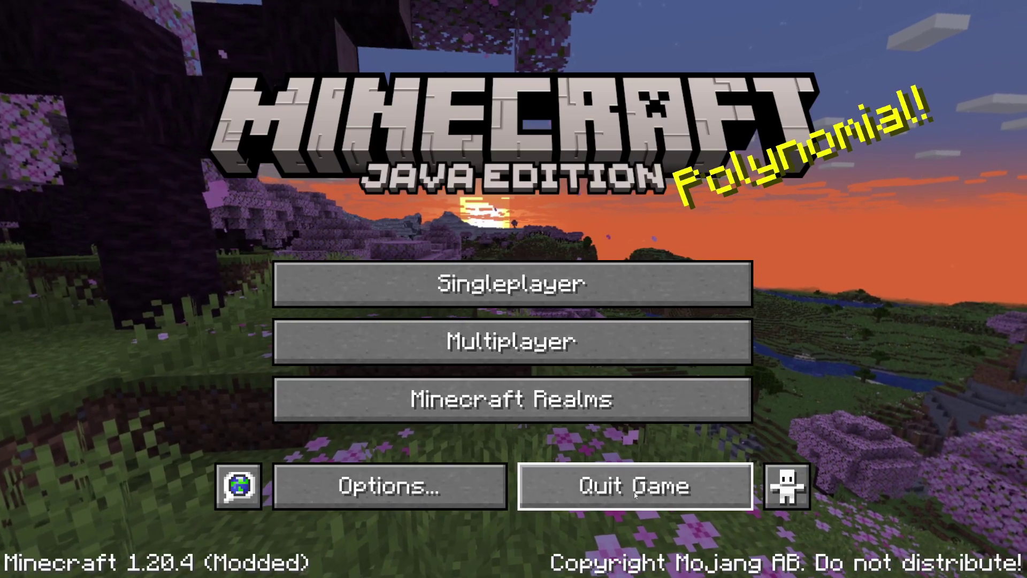
click(600, 495)
Switch to Chrome and search Google for "iris shaders".
click(568, 570)
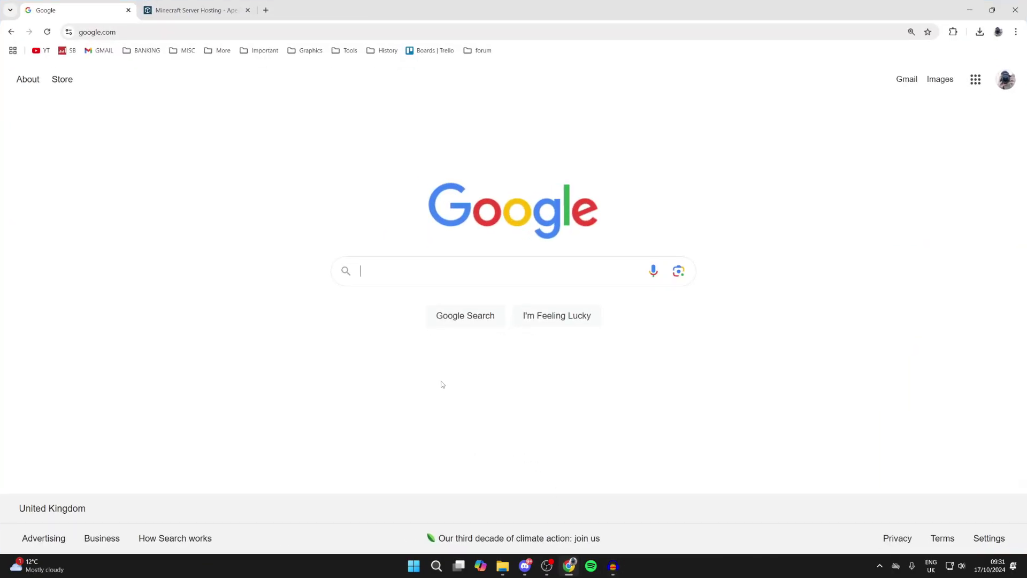
text(i)
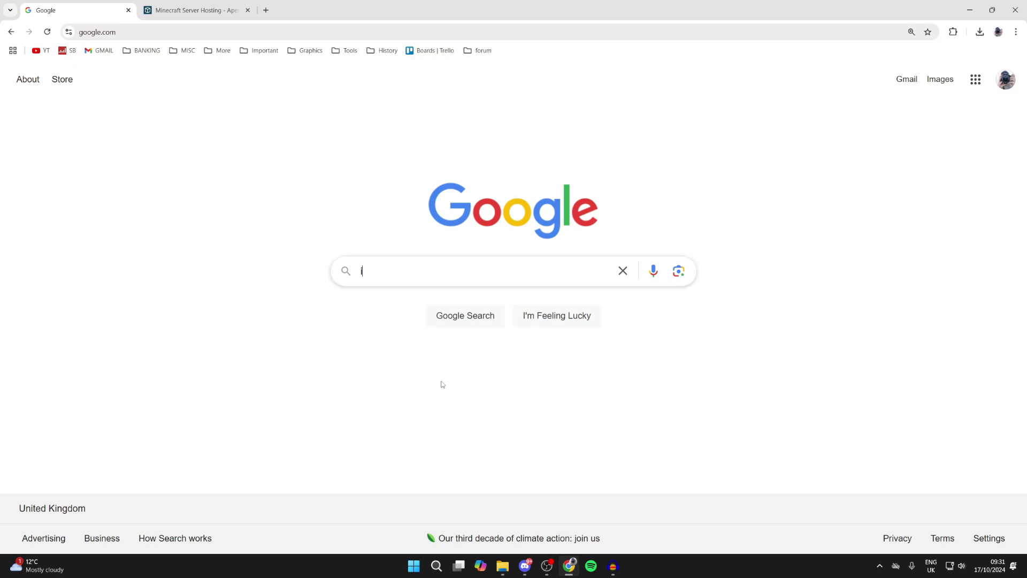
text(ris shaders)
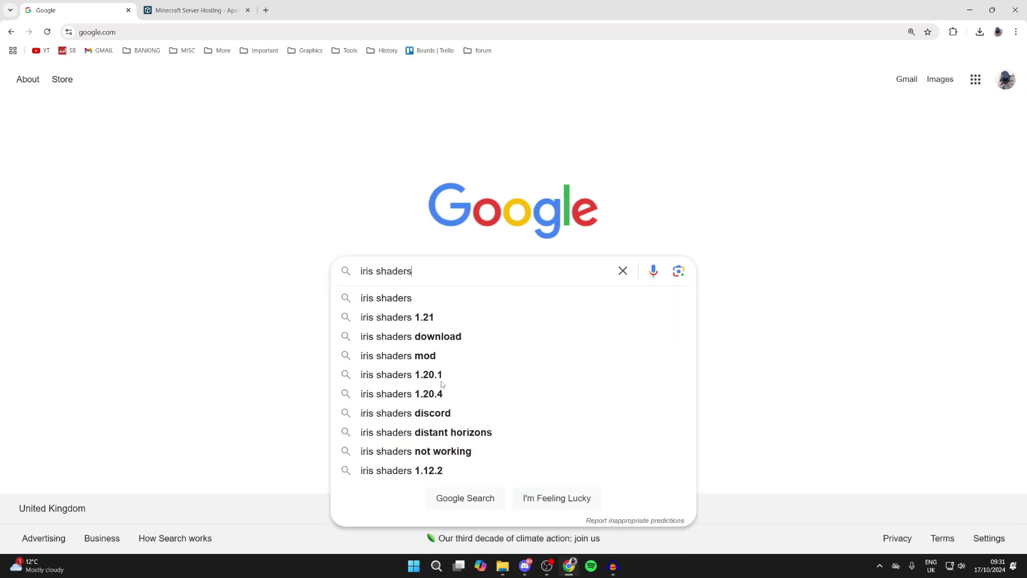
key(Return)
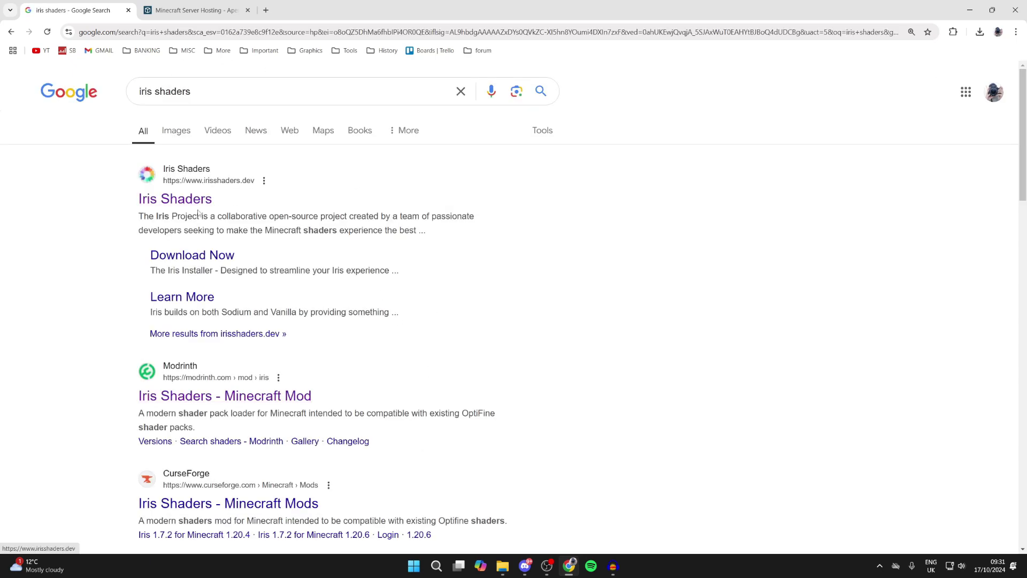
Open the official irisshaders.dev site from the results and download the Iris installer as a universal JAR.
click(194, 200)
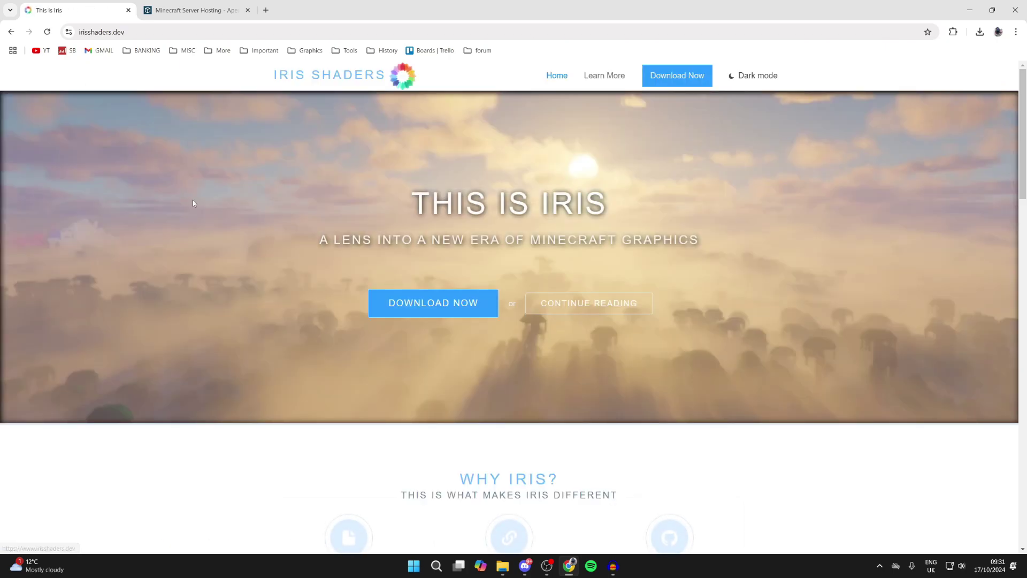
click(476, 301)
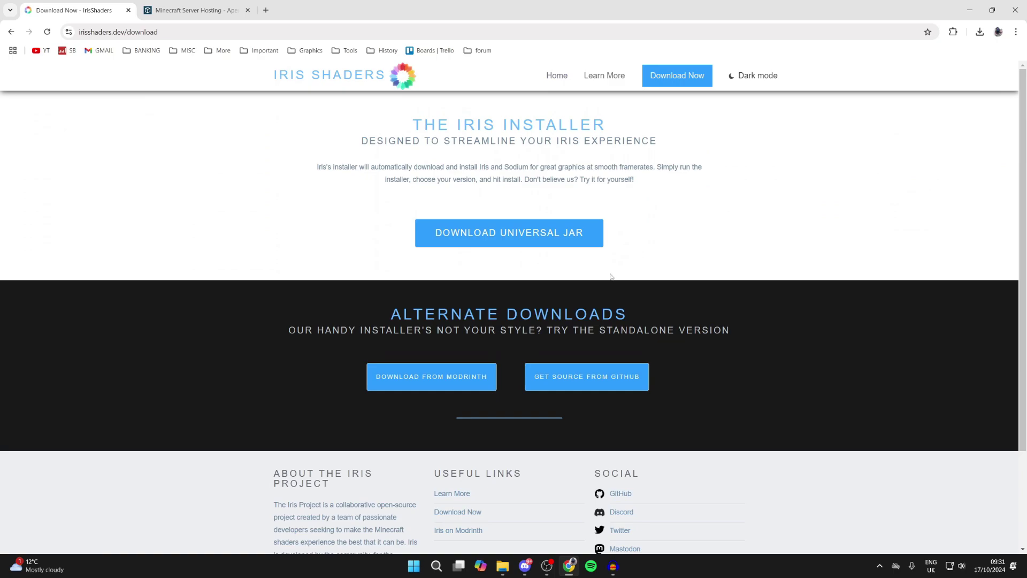
click(530, 237)
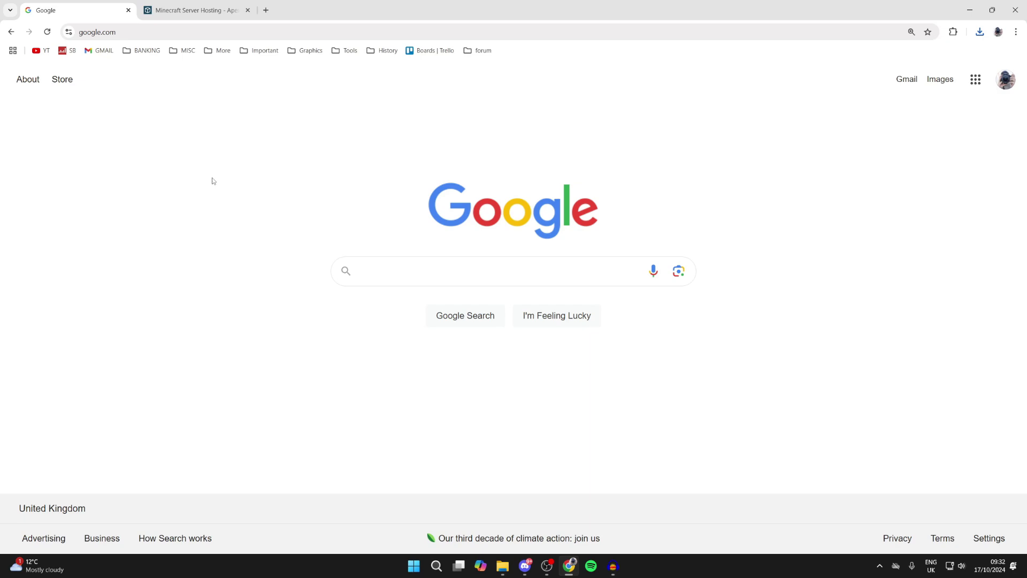
Search Google for "complimentary shaders minecraft" and open the Complementary Shaders - Unbound page on CurseForge.
text(complime)
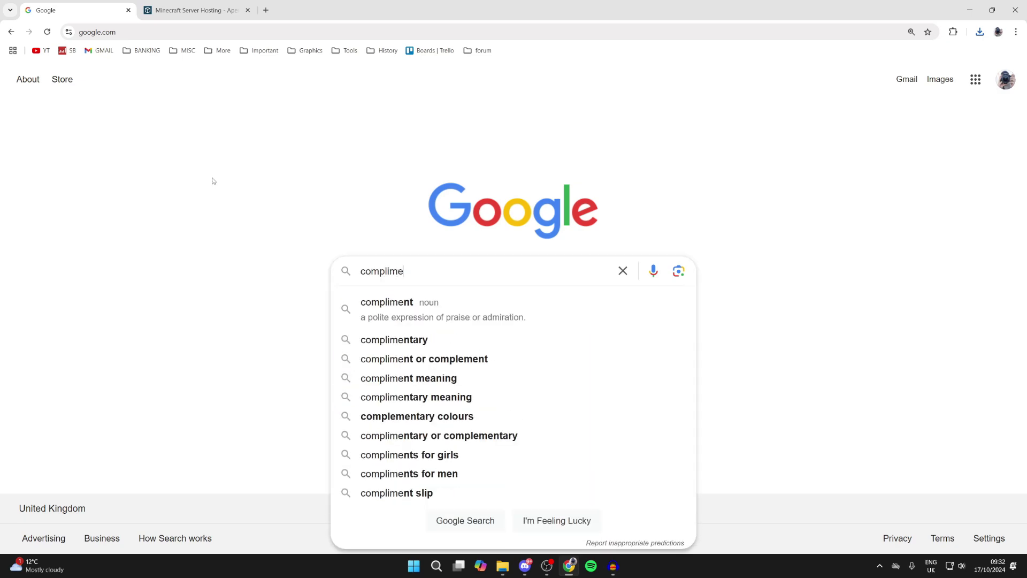
text(ntary shaders minecraft)
key(Return)
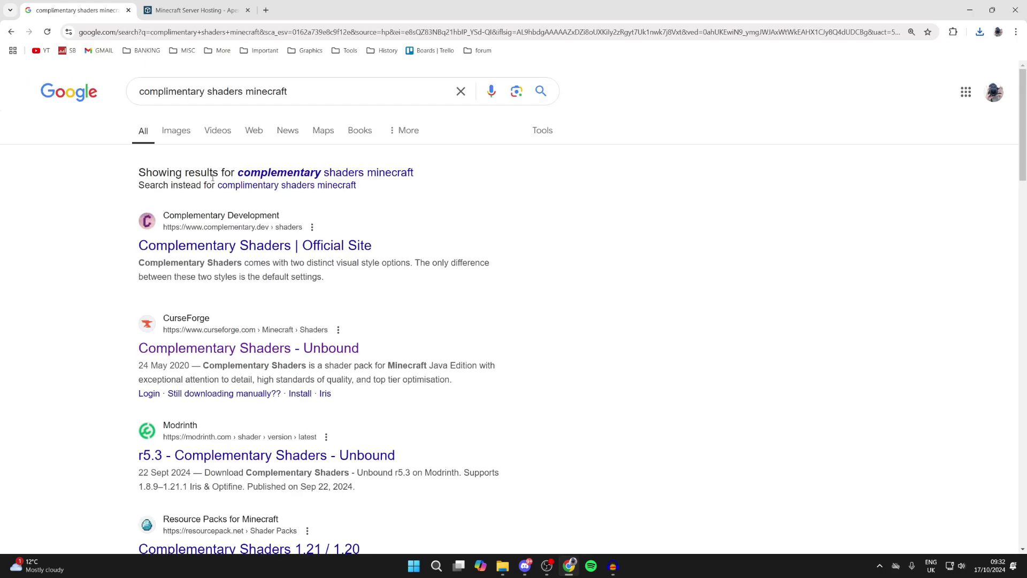
click(231, 345)
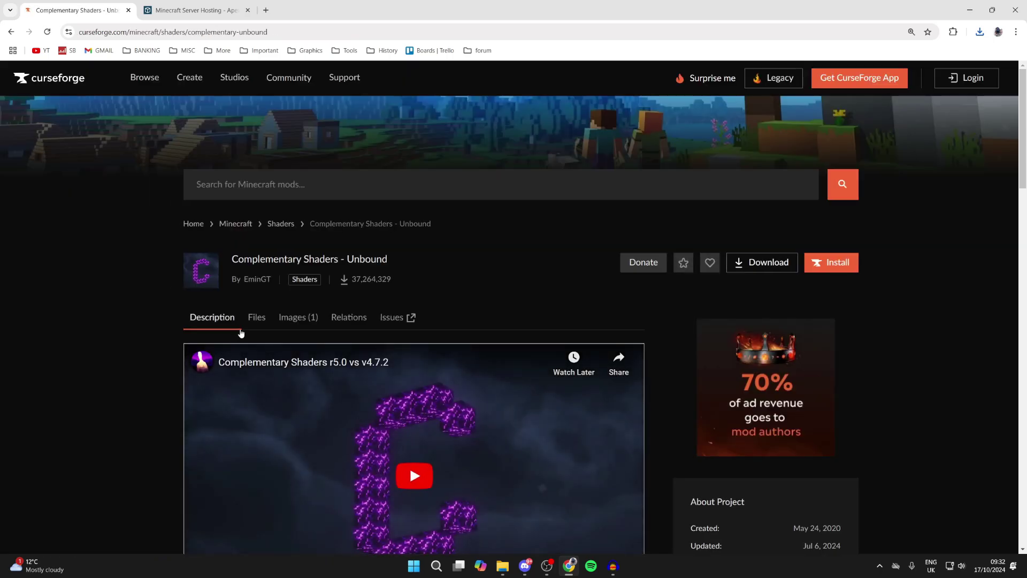
Download the Complementary Unbound r5.2.2 file from the shader's CurseForge file list.
click(255, 325)
scroll(256, 324, down, 3)
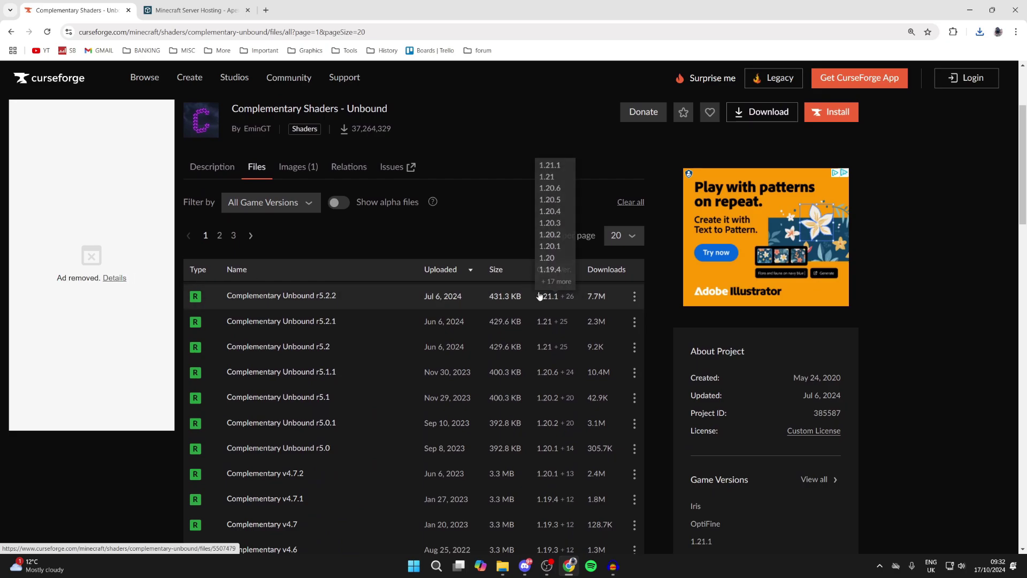
click(634, 297)
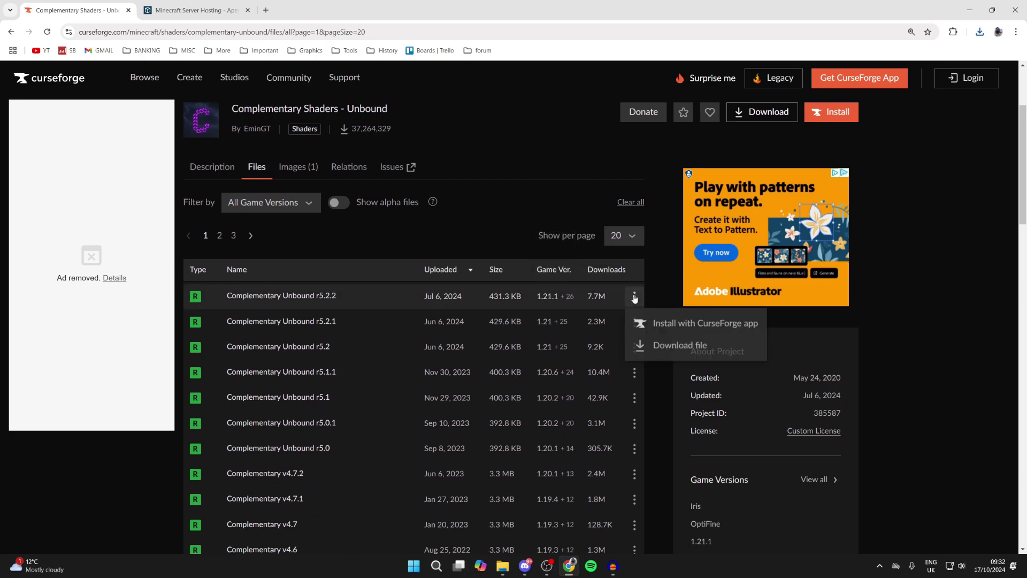
click(652, 345)
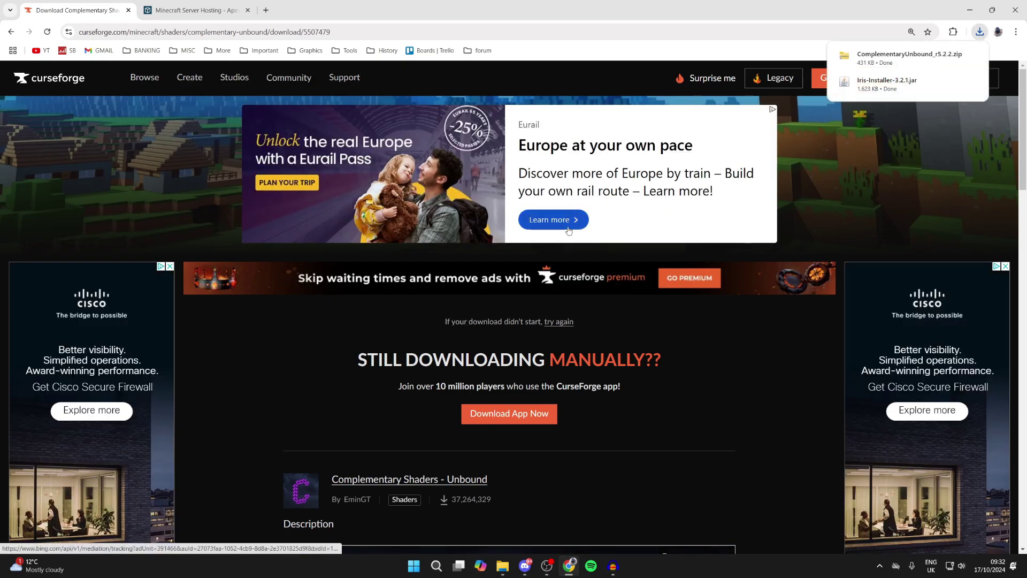
Look over the Apex Hosting Minecraft server page and its feature overview, and minimise the browser.
click(229, 3)
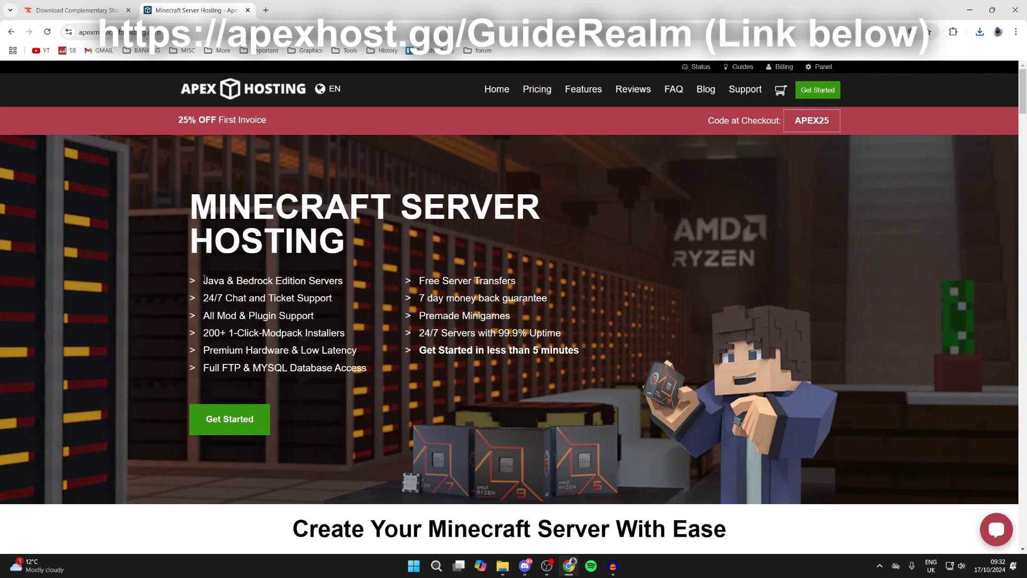
scroll(205, 279, down, 6)
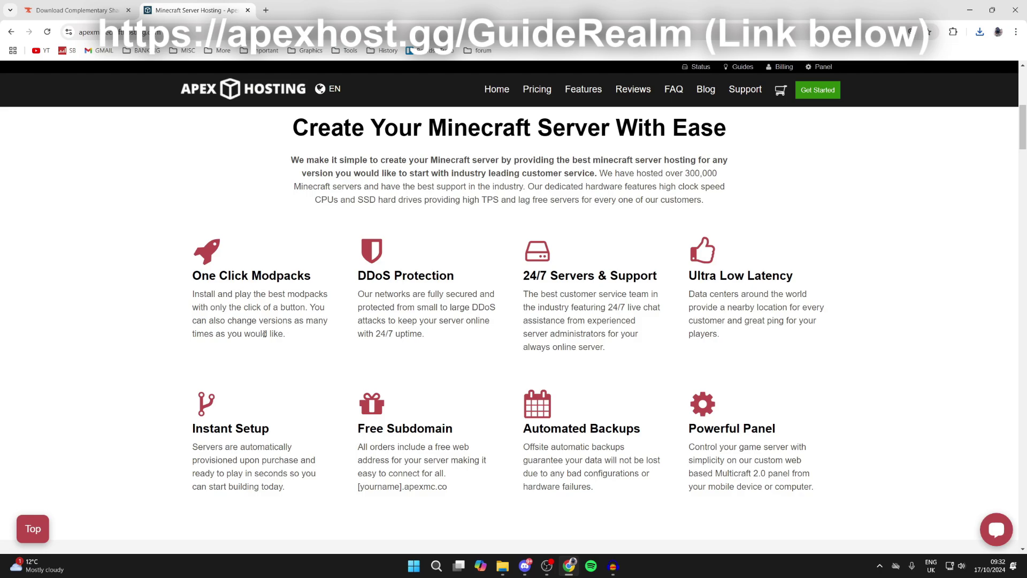
scroll(264, 334, up, 8)
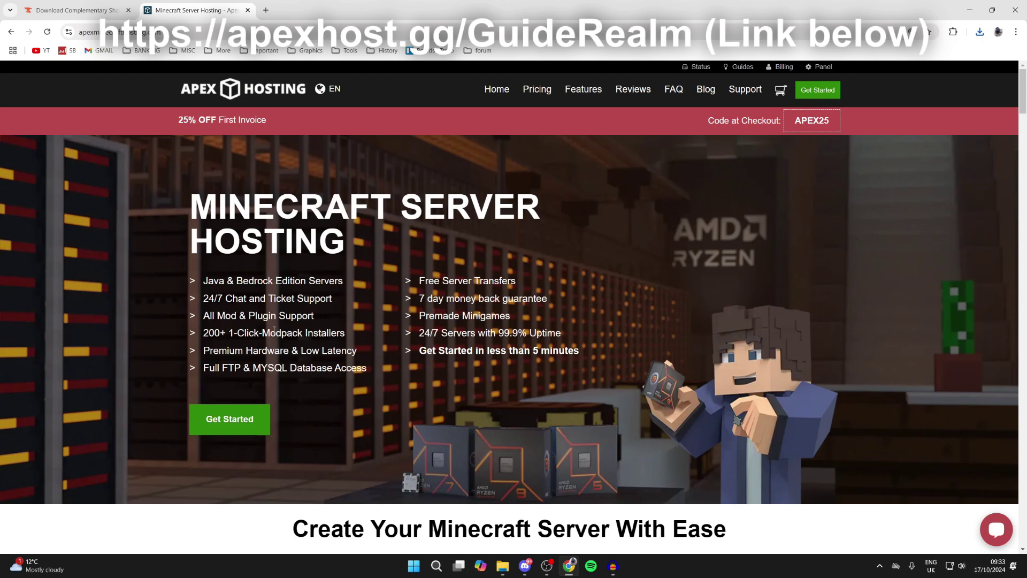
click(966, 6)
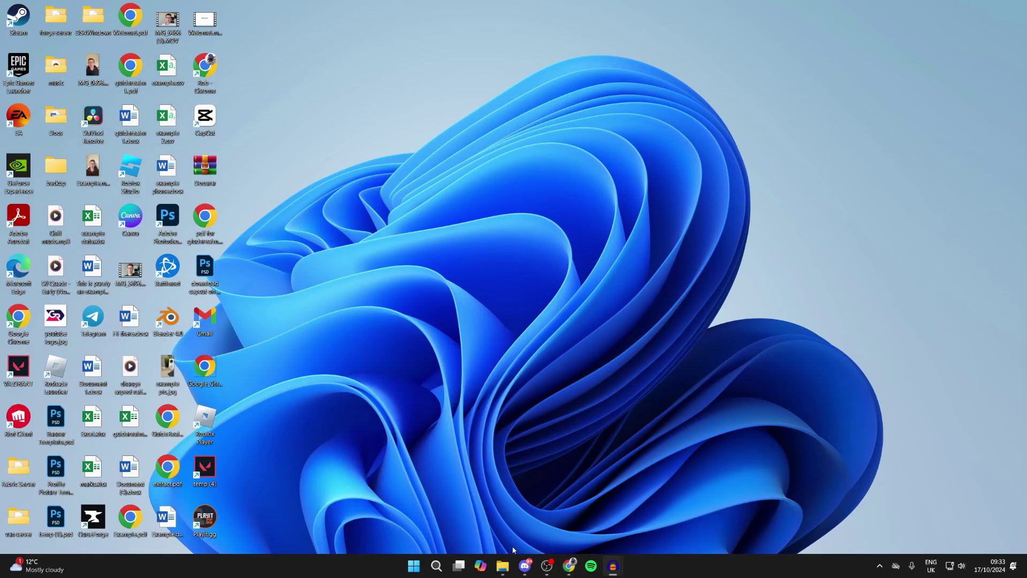
Move ComplementaryUnbound_r5.2.2.zip and Iris-Installer-3.2.1.jar from the Downloads folder to the desktop, and minimise the folder window.
click(502, 565)
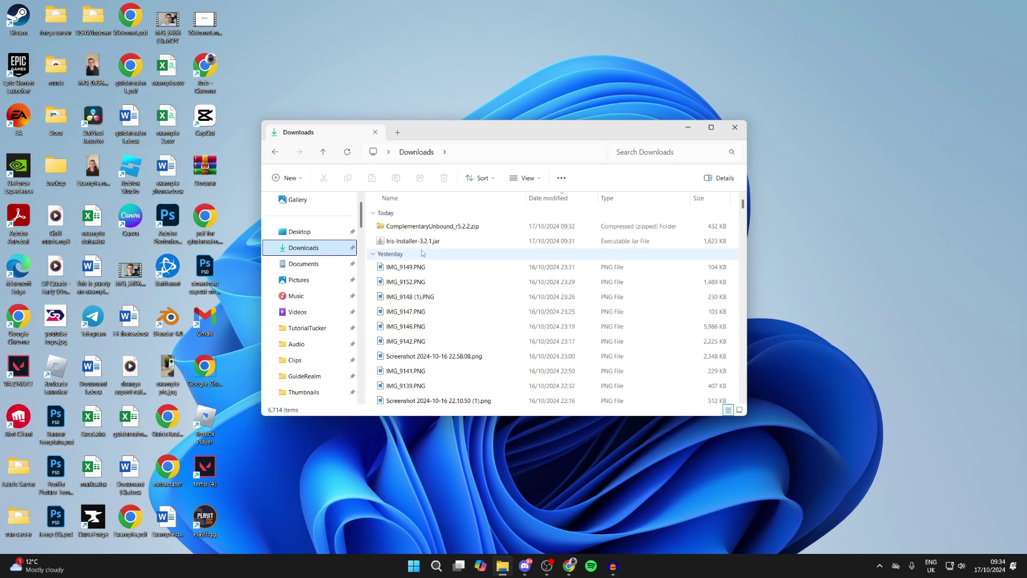
click(436, 242)
shift+click(428, 226)
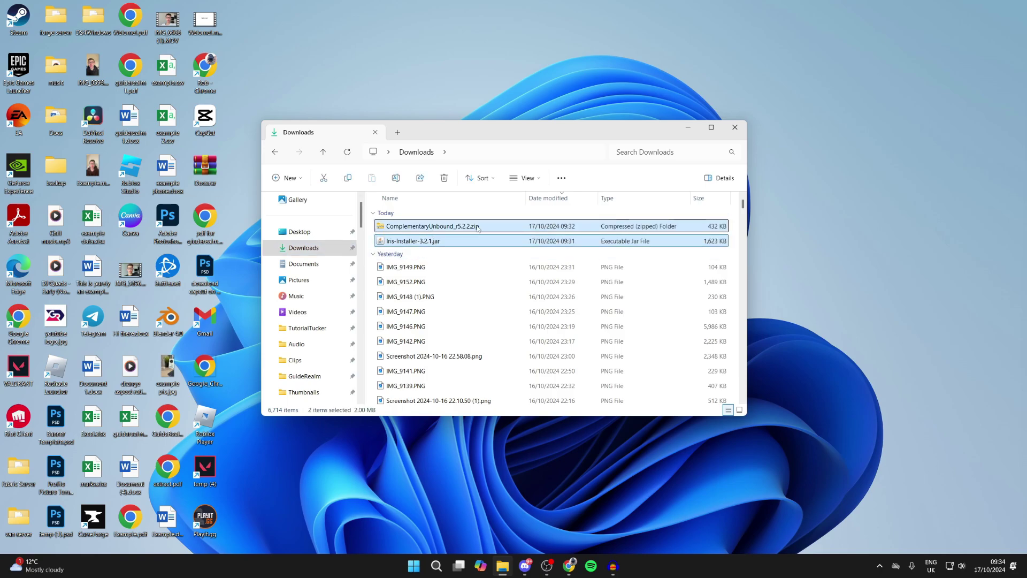
drag(428, 226, 797, 270)
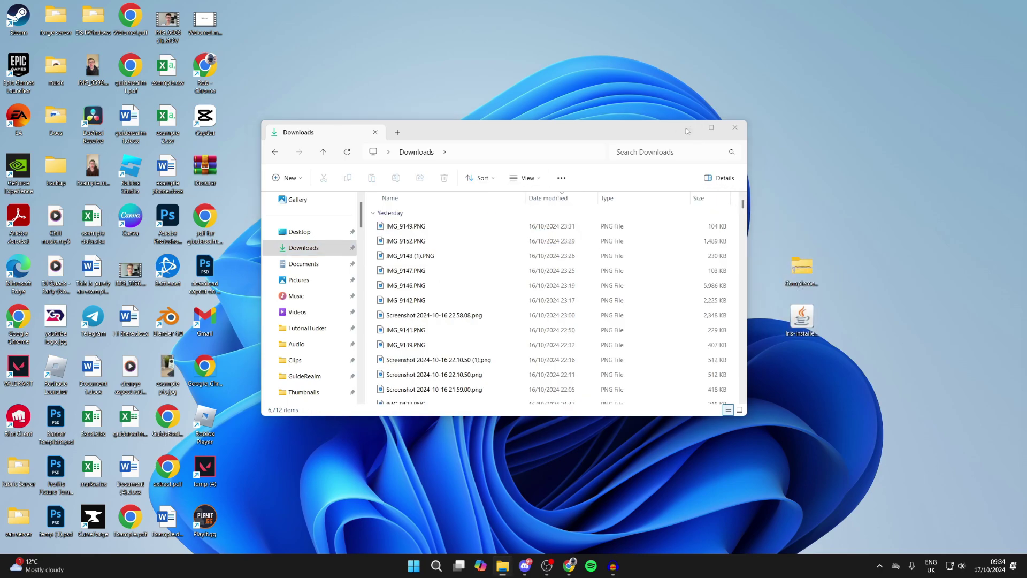
click(688, 127)
Move the two downloaded files to the middle of the desktop and launch the Iris installer.
drag(804, 324, 561, 280)
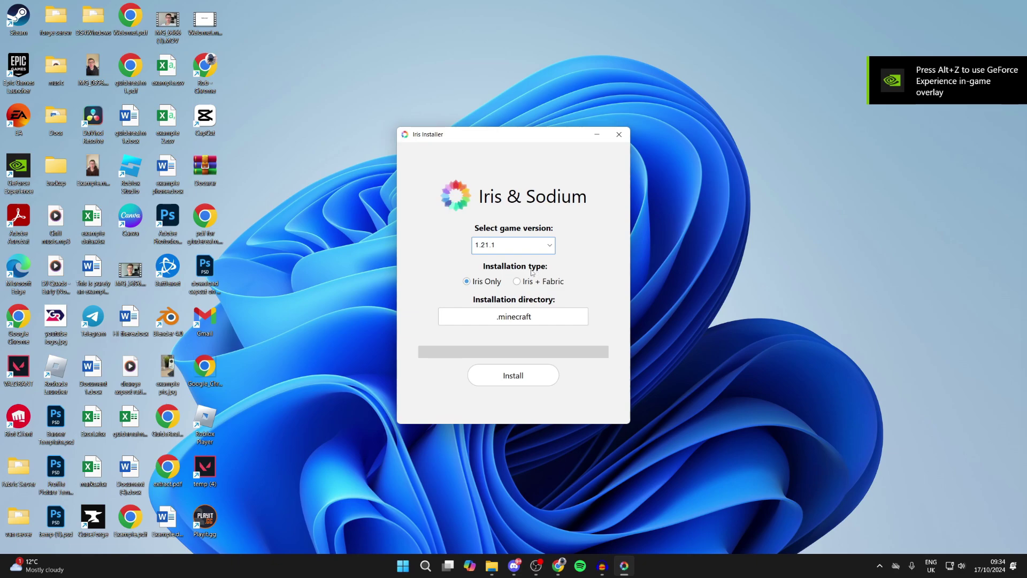
drag(522, 144, 502, 129)
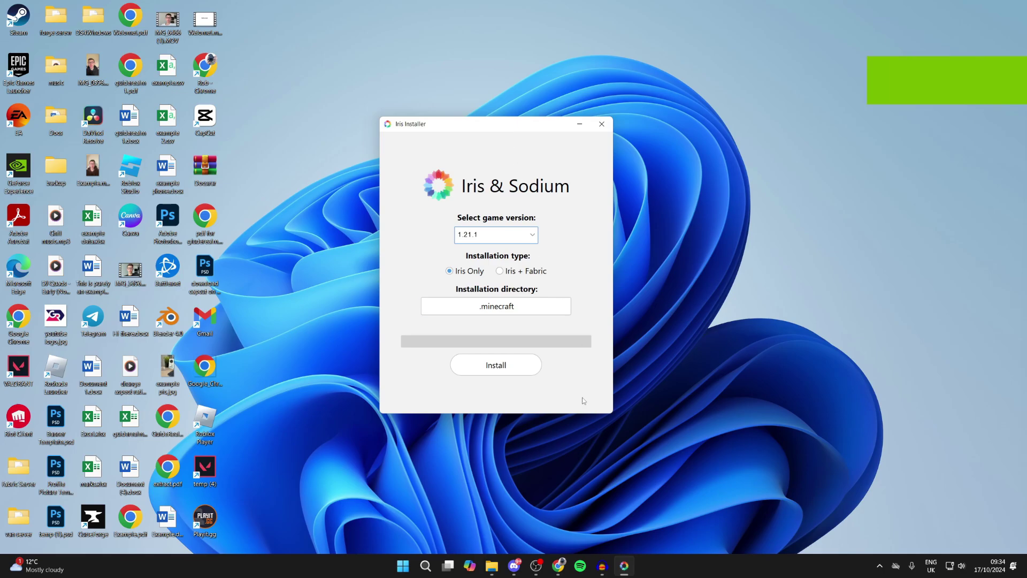
Open java.com in Chrome to view the Java download page, and minimise the browser.
click(557, 565)
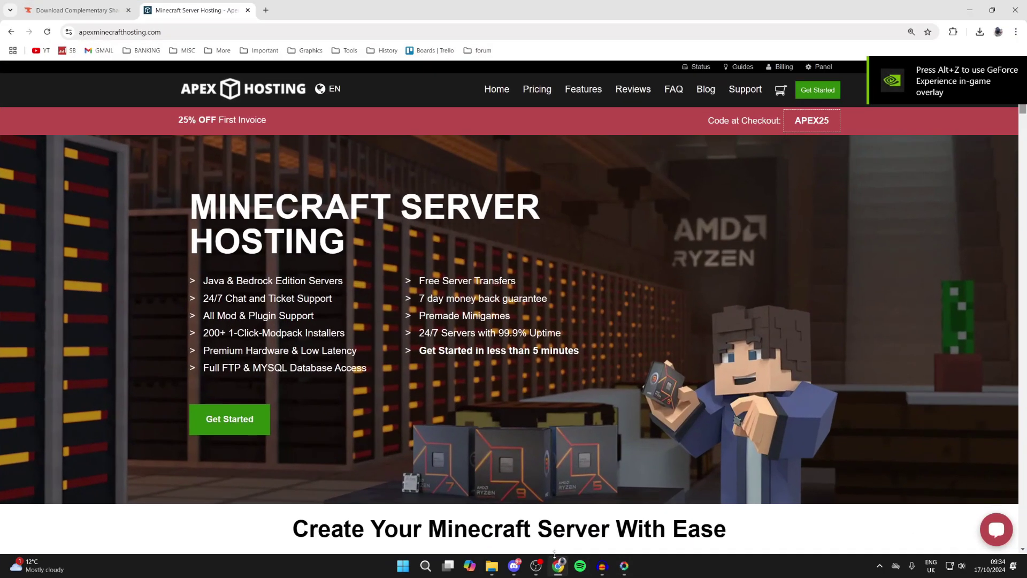
click(319, 32)
text(java.com)
key(Return)
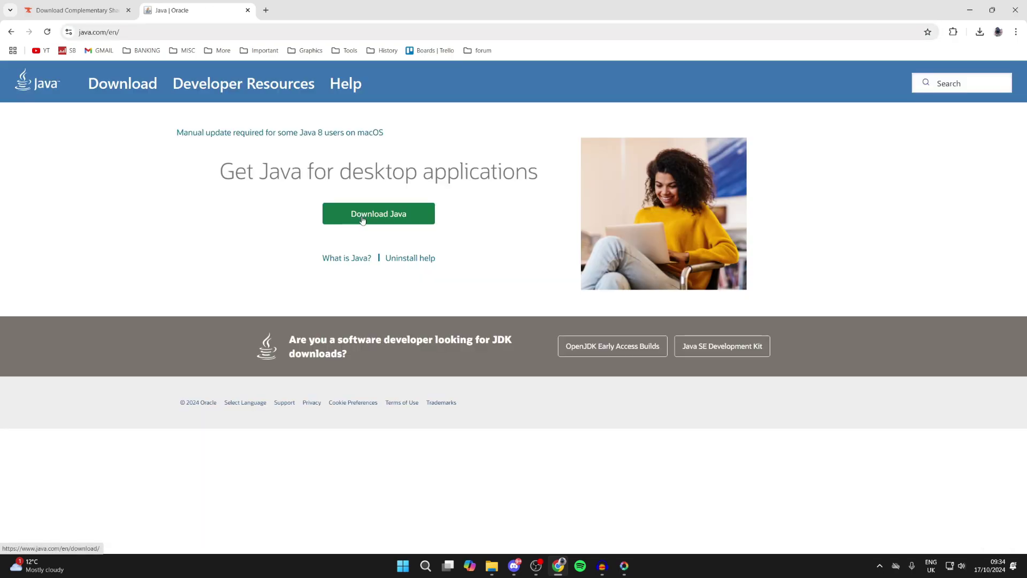
click(970, 6)
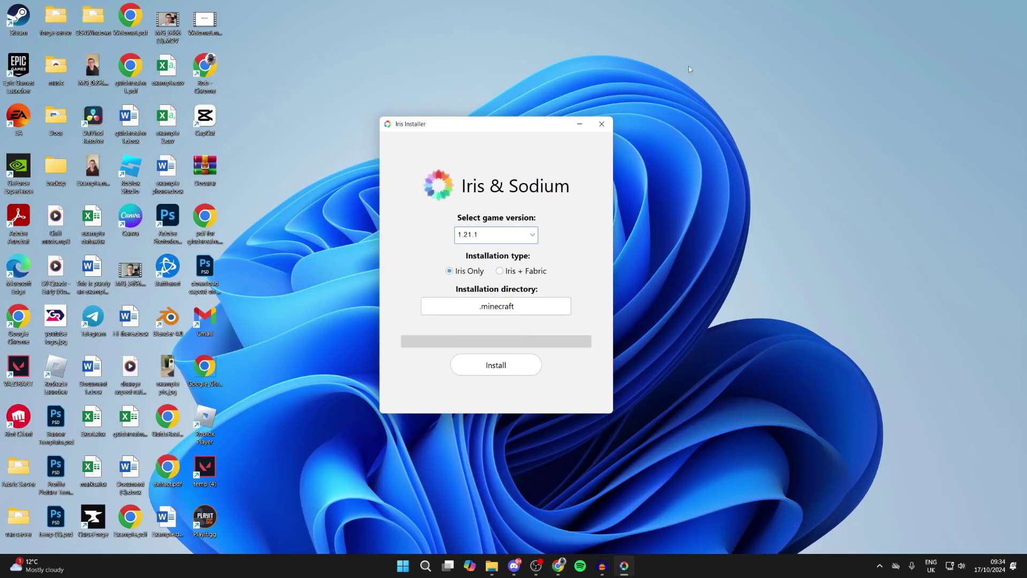
Close the Iris installer and reopen its JAR file, setting Java(TM) Platform SE binary to always open .jar files.
click(602, 124)
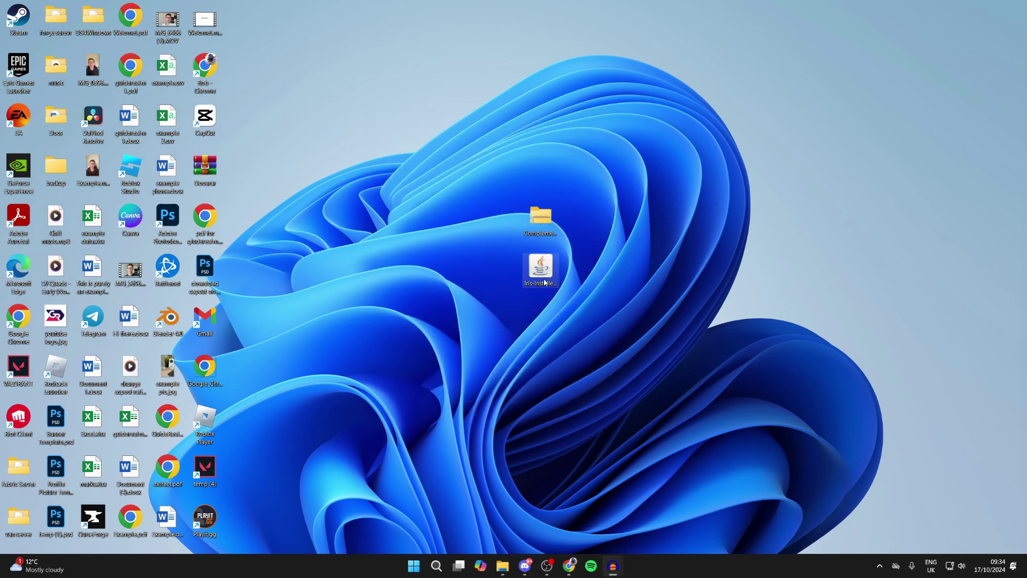
right_click(543, 275)
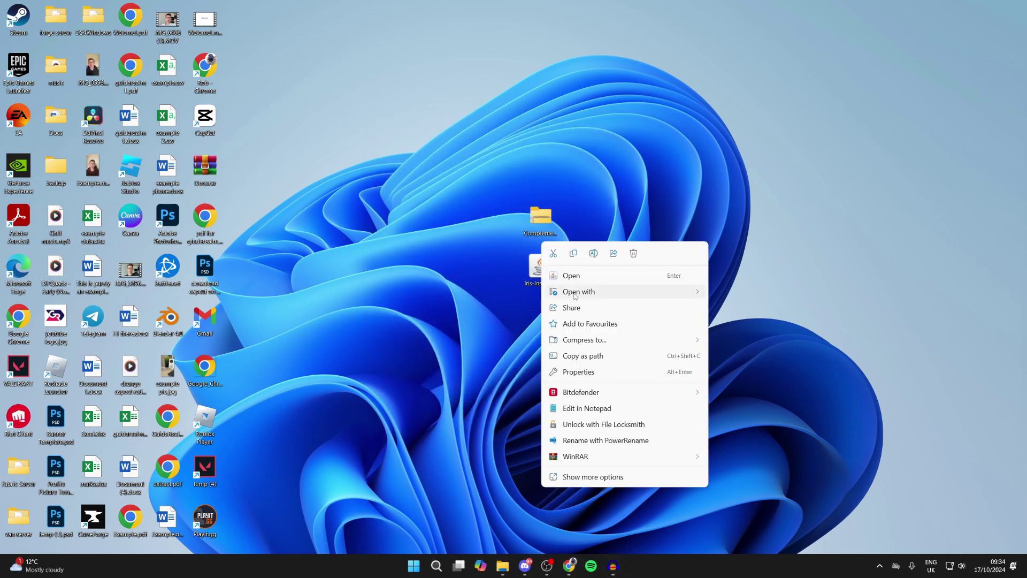
mouse_move(575, 296)
click(776, 340)
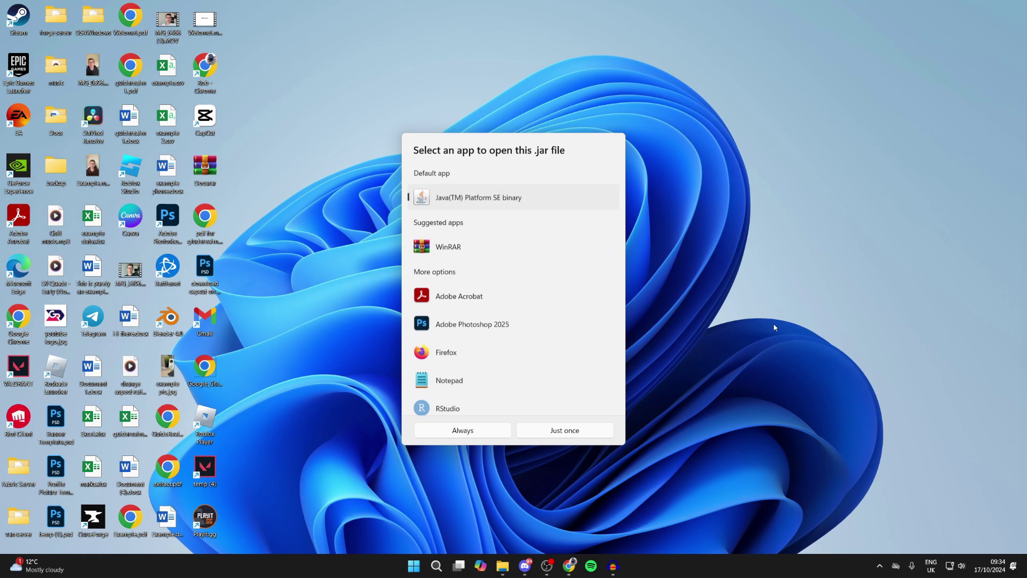
click(483, 434)
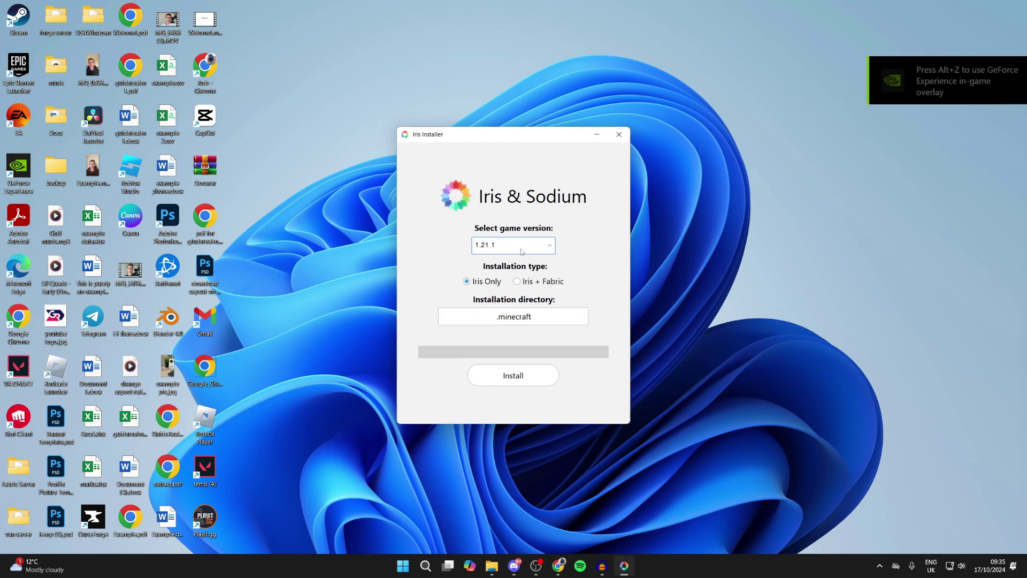
Install Iris for game version 1.21.1 with the Iris Only type in the .minecraft directory, and close the installer.
click(491, 245)
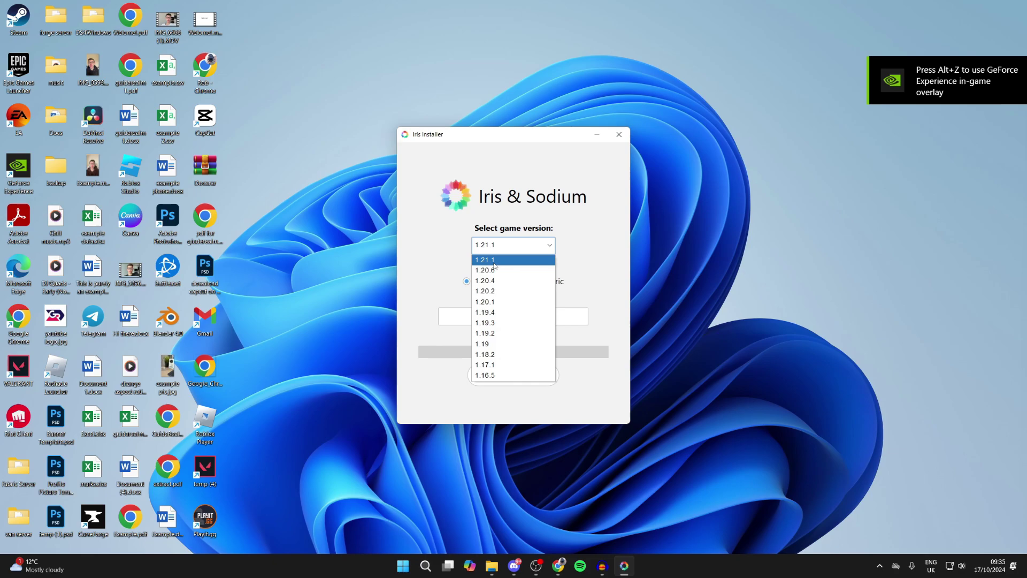
click(494, 263)
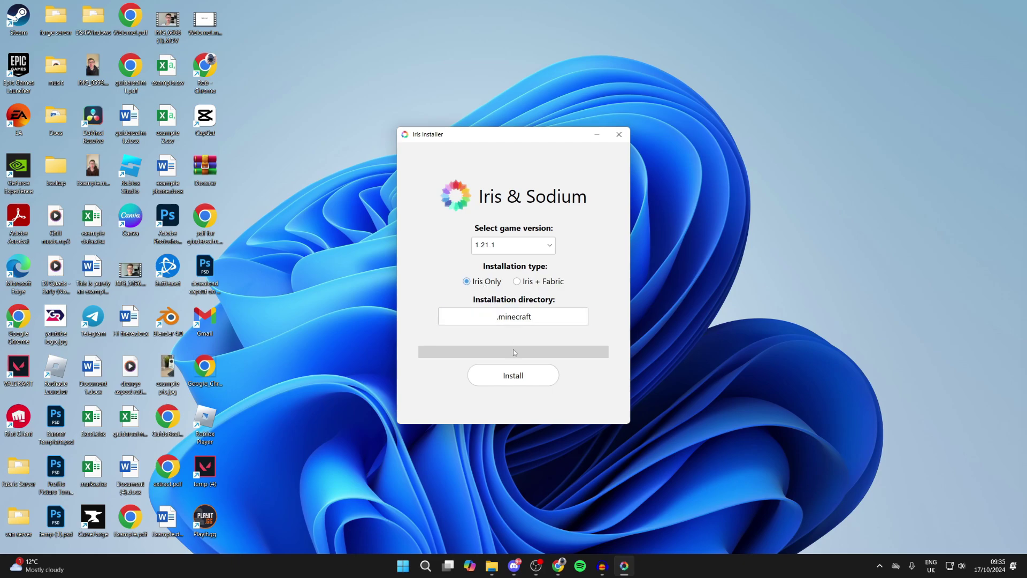
click(515, 374)
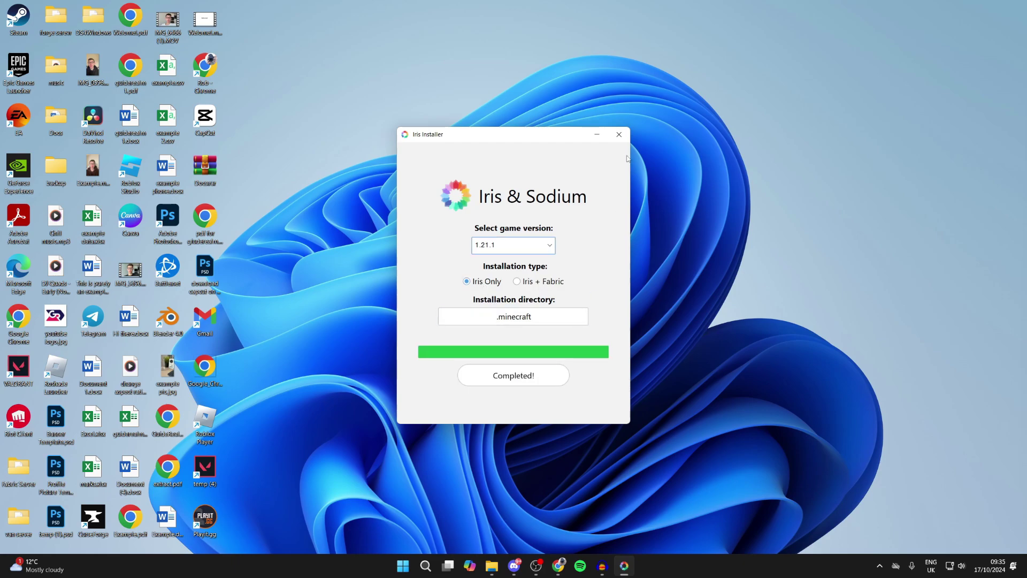
click(619, 135)
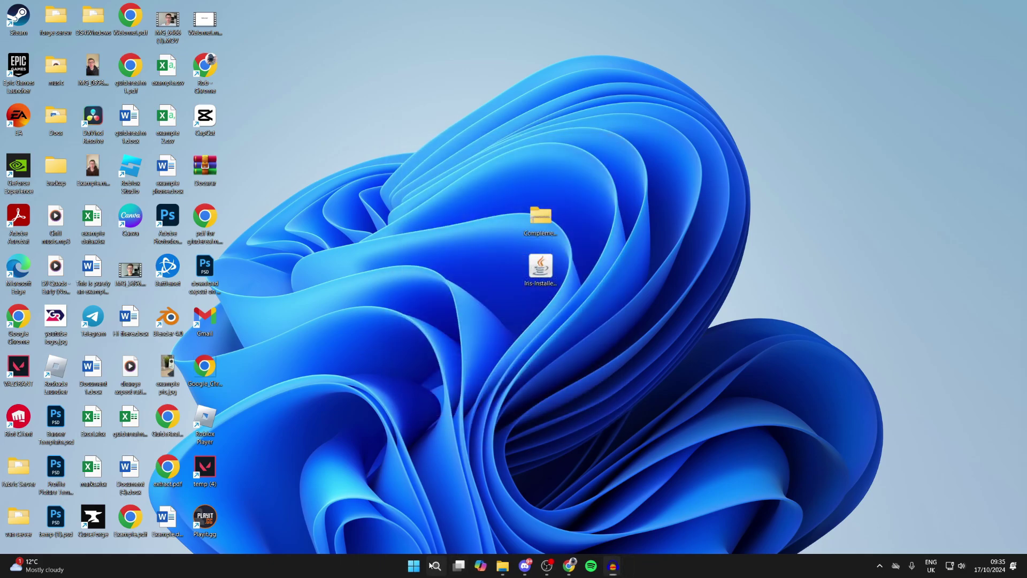
Search Windows for Minecraft and launch it to reach the title screen of the modded 1.21.1 game.
click(434, 565)
text(mi)
key(Return)
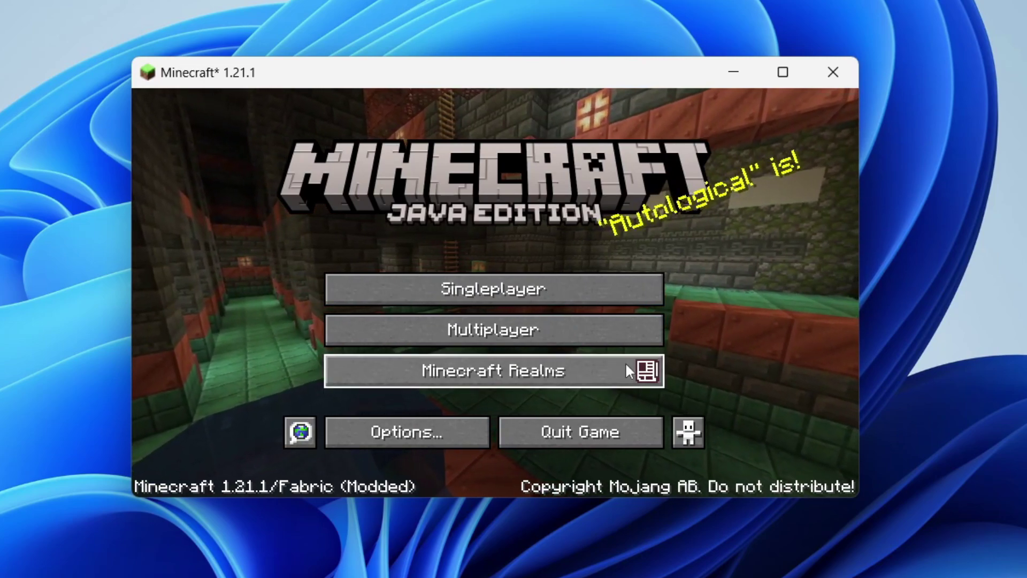
Open the Shader Packs screen from the game's video settings and look through the list of available packs.
click(412, 432)
click(355, 299)
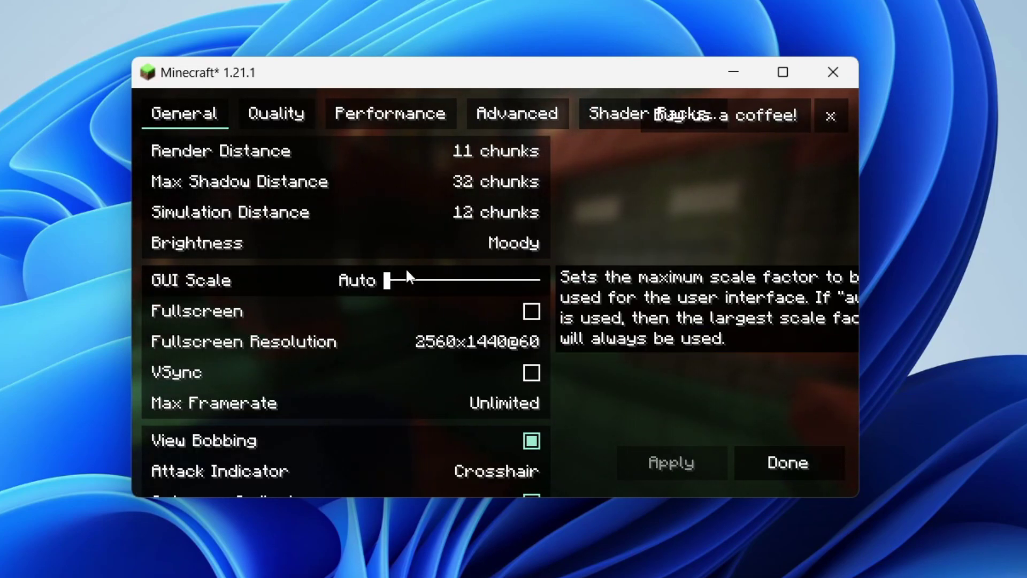
click(616, 114)
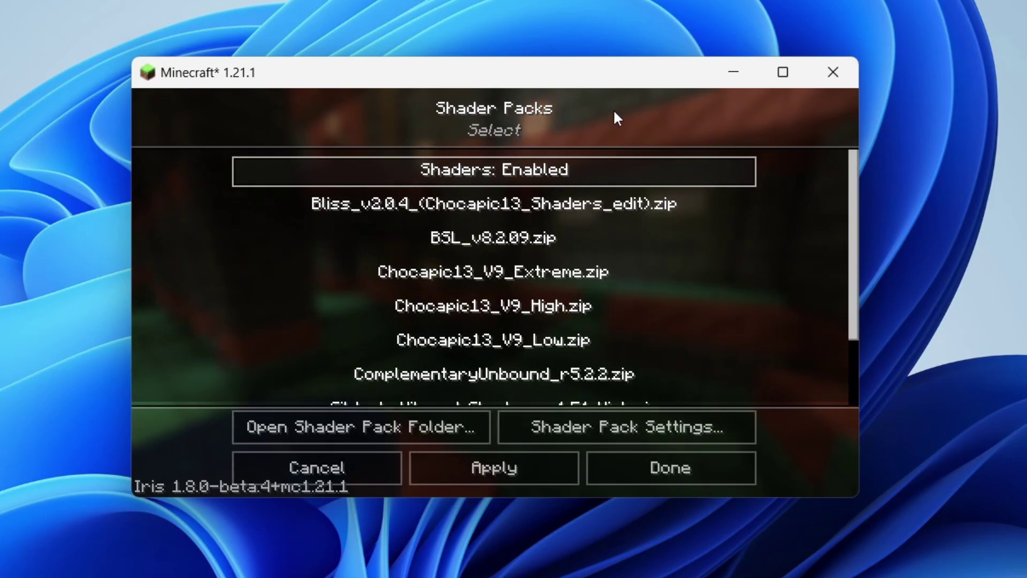
scroll(576, 265, down, 5)
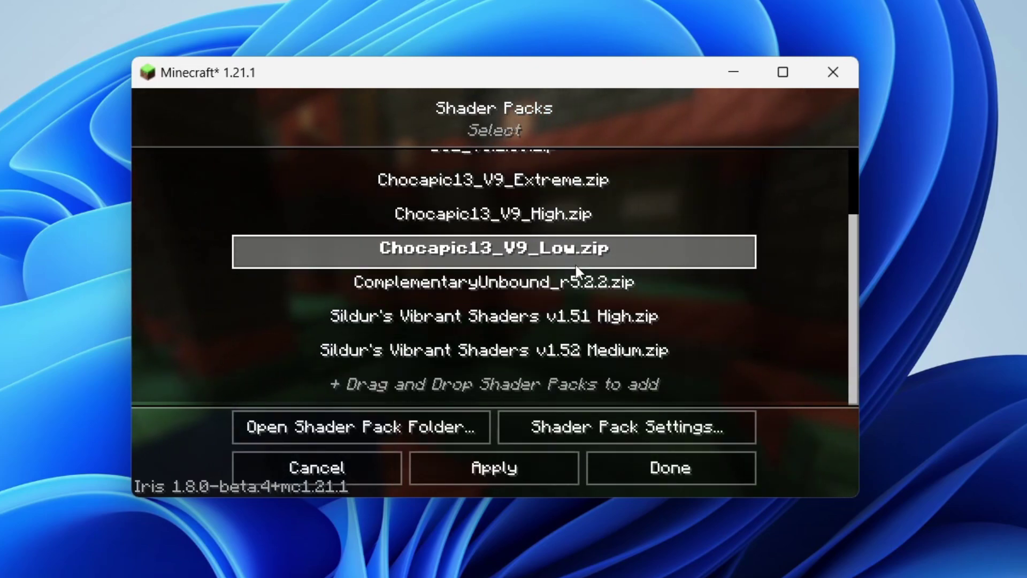
scroll(576, 264, up, 1)
scroll(575, 264, down, 1)
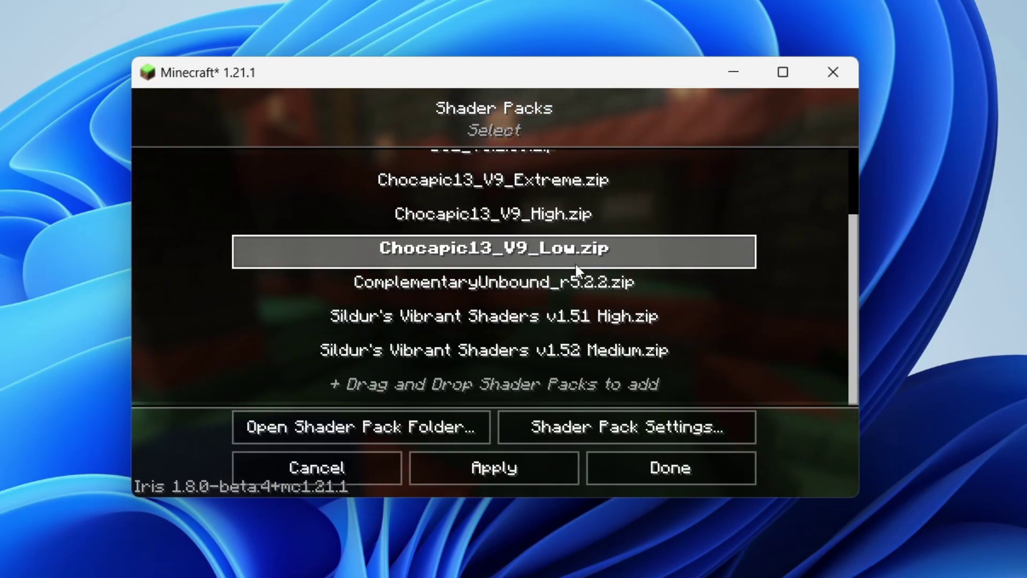
scroll(575, 263, up, 2)
scroll(552, 294, down, 2)
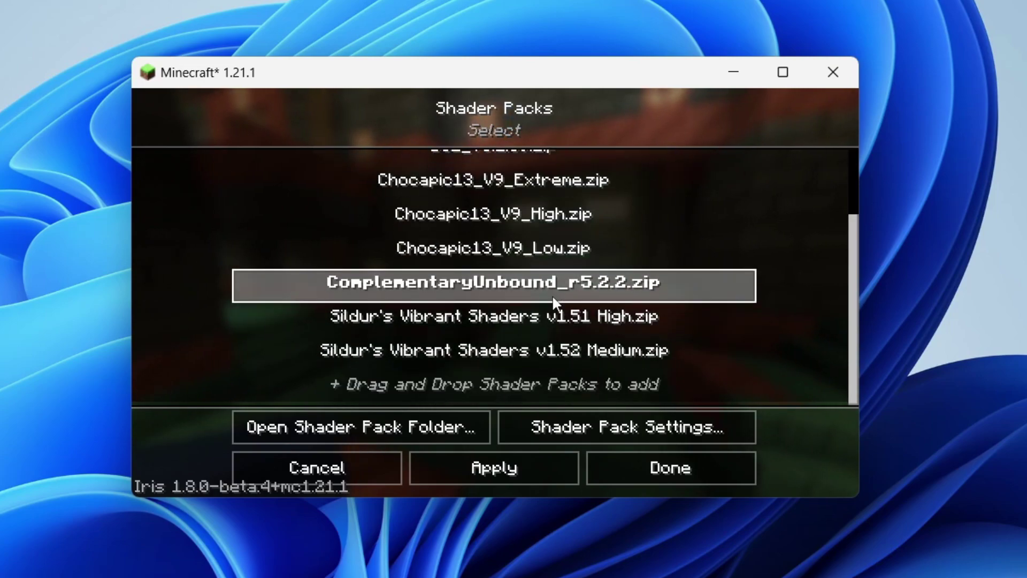
Open the shader pack folder and move ComplementaryUnbound_r5.2.2.zip into it from the desktop, replacing the existing file, and close the folder.
drag(543, 70, 95, 0)
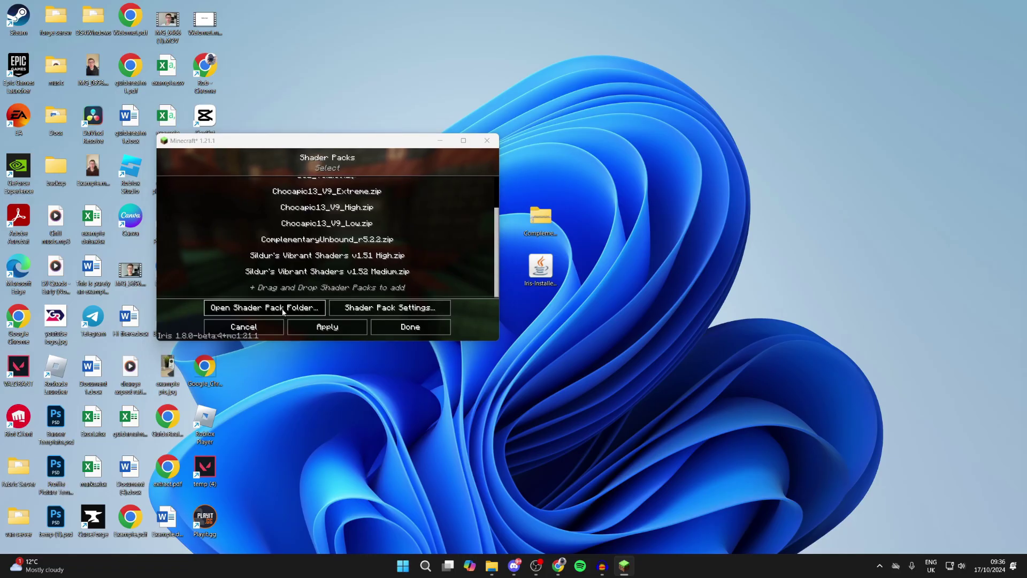
click(21, 334)
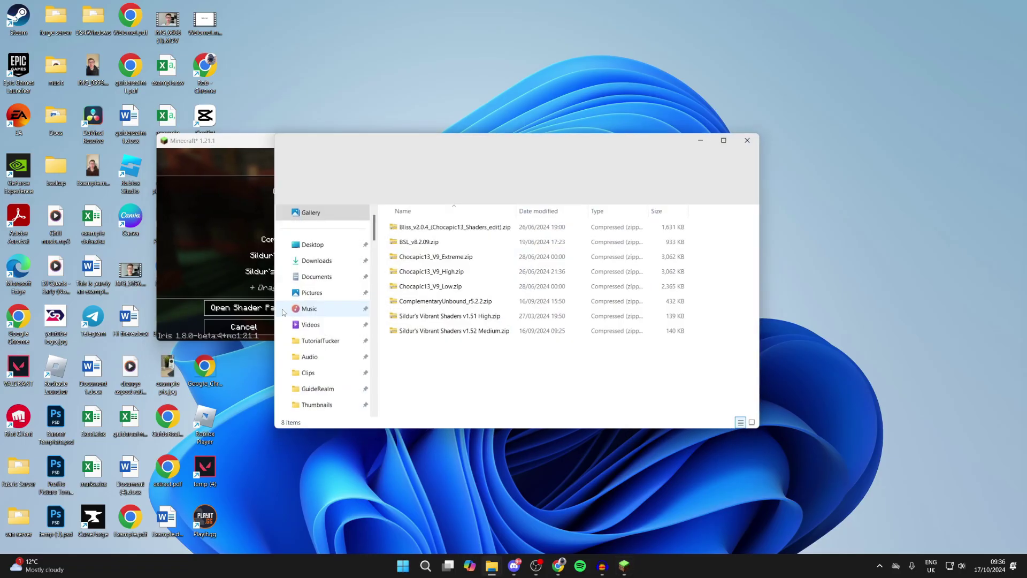
drag(588, 140, 347, 100)
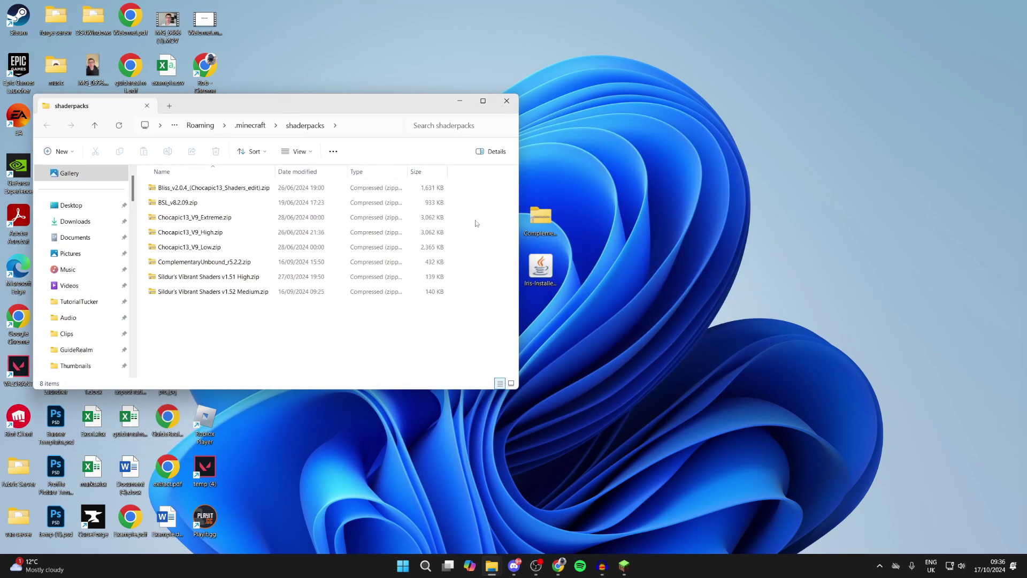
drag(539, 219, 375, 317)
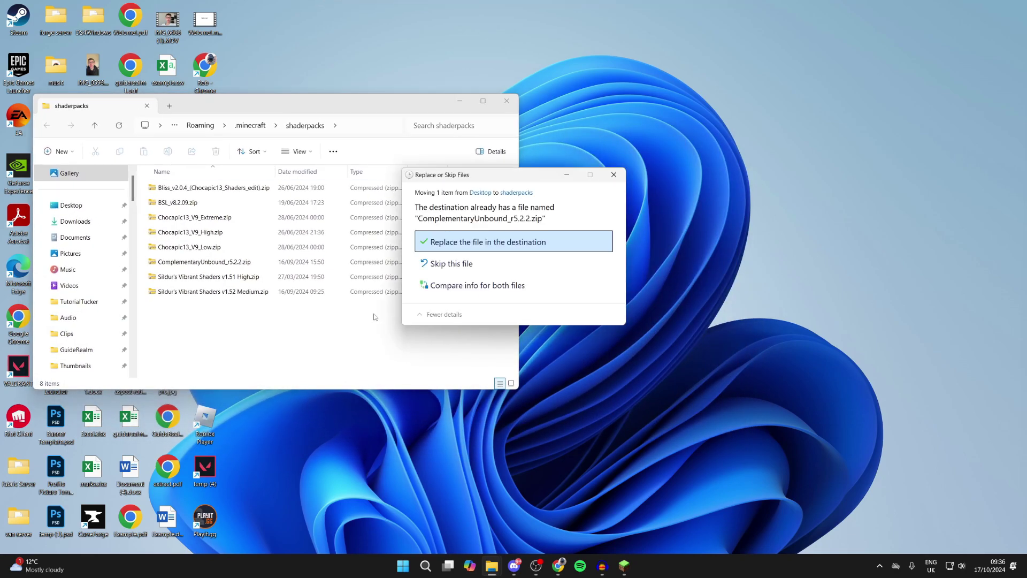
click(493, 243)
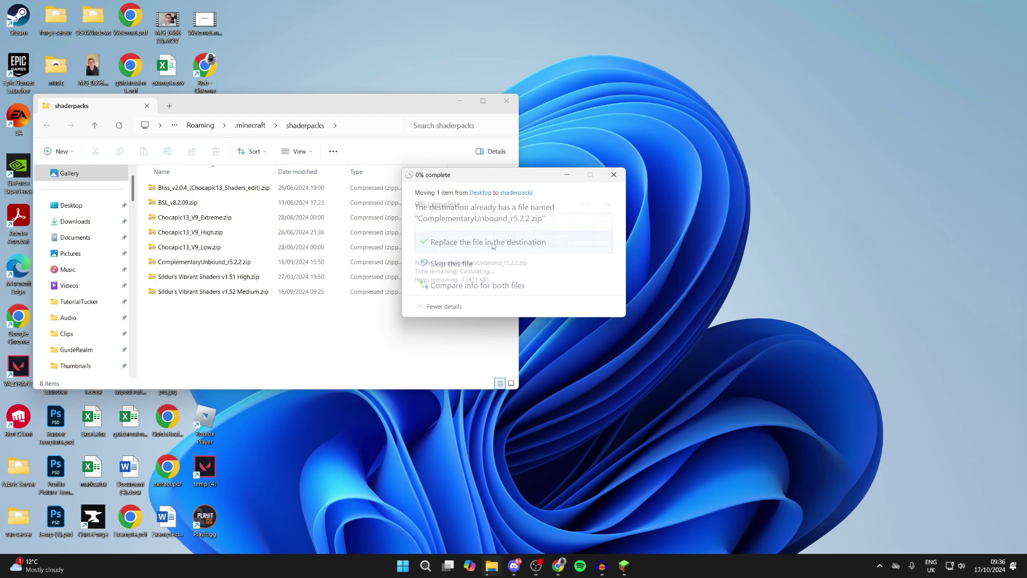
click(508, 101)
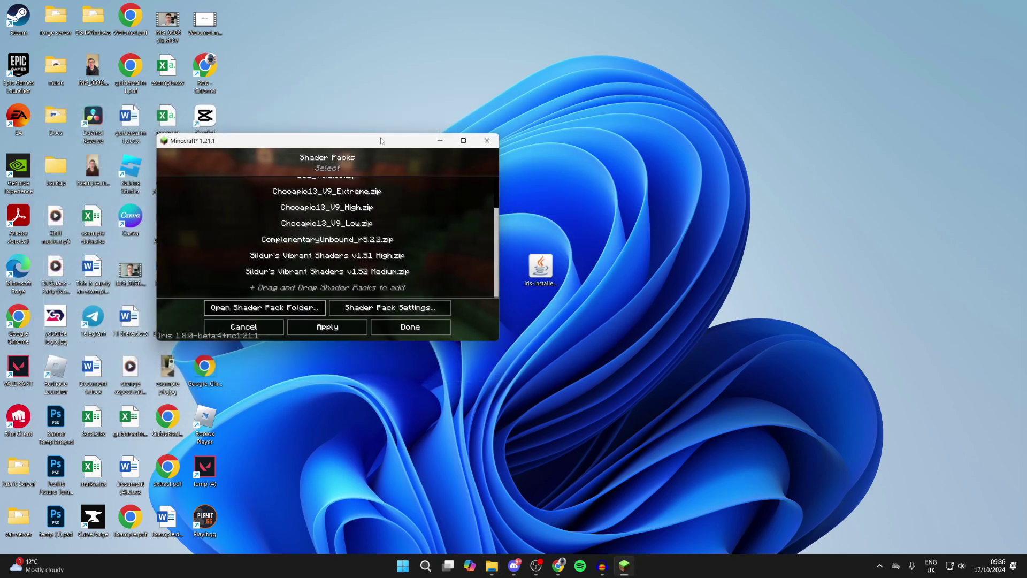
Move the Minecraft window to the middle of the desktop and select the ComplementaryUnbound_r5.2.2.zip shader pack.
drag(380, 138, 584, 170)
click(556, 270)
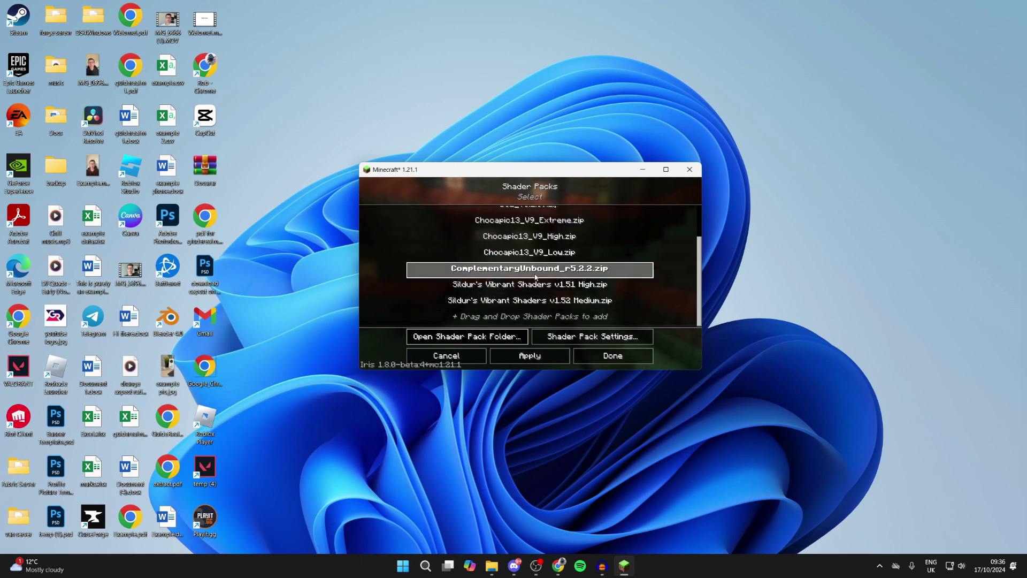